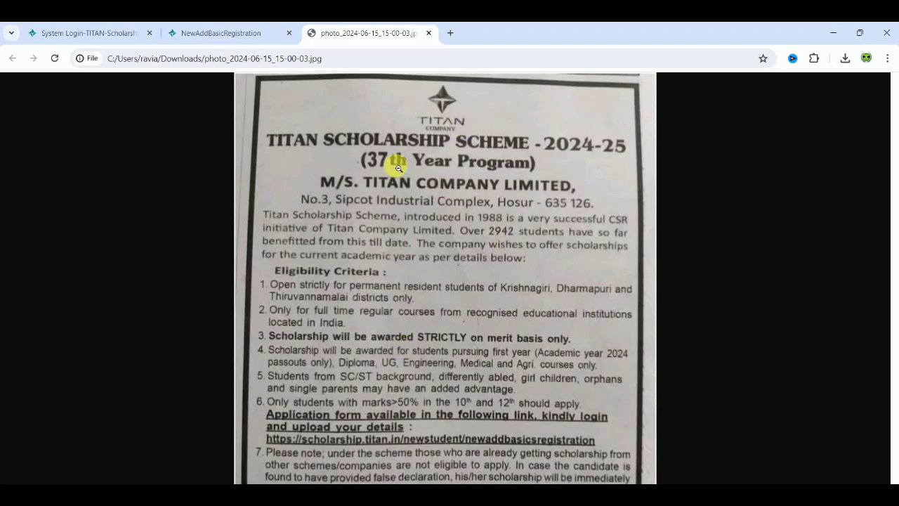
Step: Switch from the scholarship notice to the student registration form and fill in the student's initials
{"action": "left_click", "coordinate": [96, 33]}
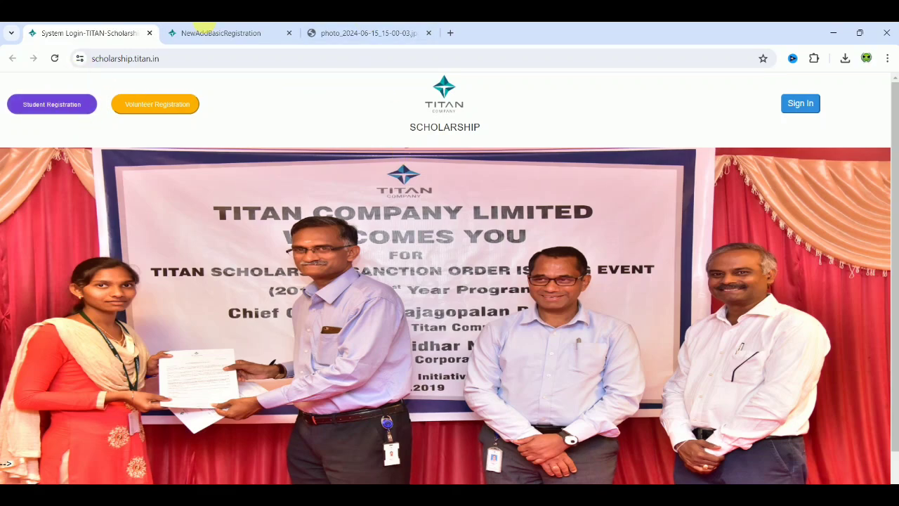
{"action": "left_click", "coordinate": [230, 34]}
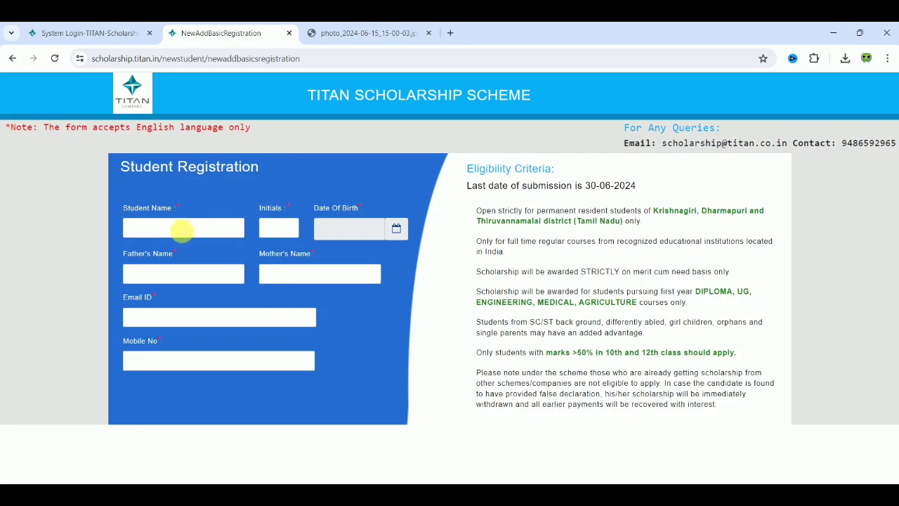
{"action": "left_click", "coordinate": [180, 230]}
{"action": "left_click", "coordinate": [280, 229]}
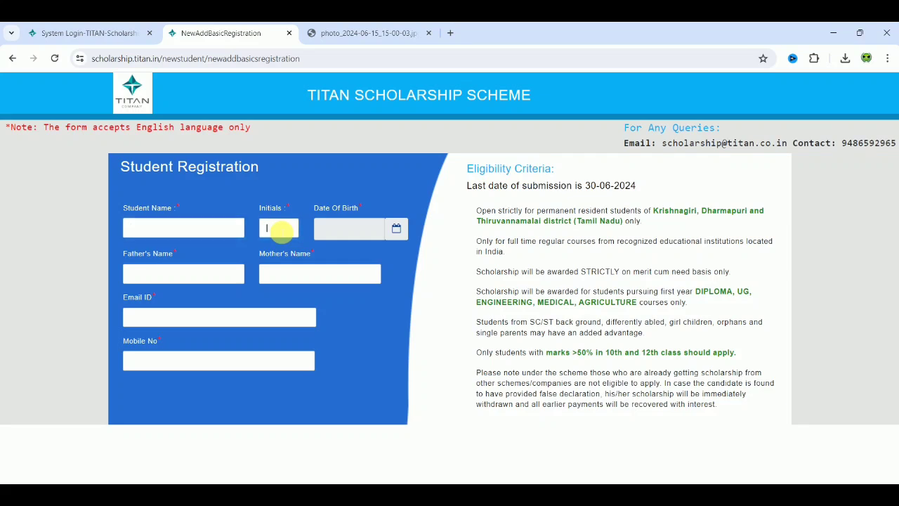
{"action": "type", "text": "R"}
Step: Choose the student's date of birth in the registration form's calendar
{"action": "left_click", "coordinate": [396, 228]}
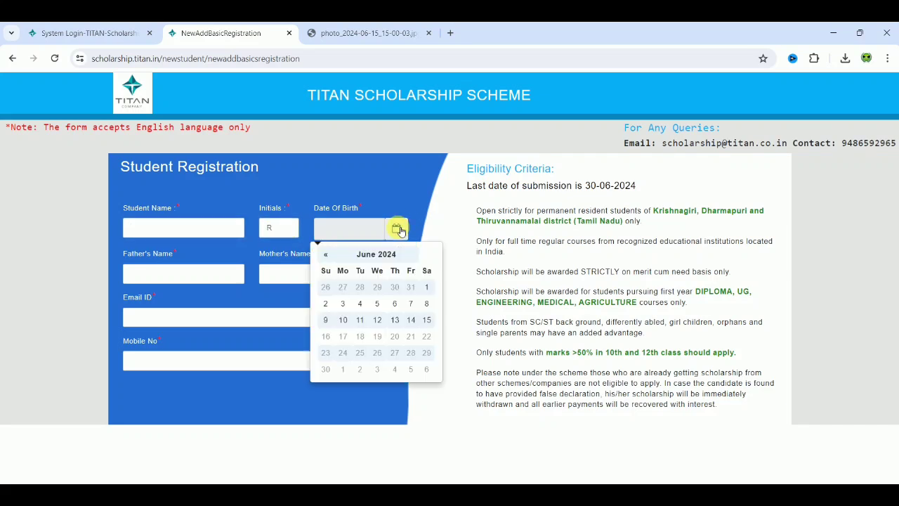
{"action": "left_click", "coordinate": [388, 258]}
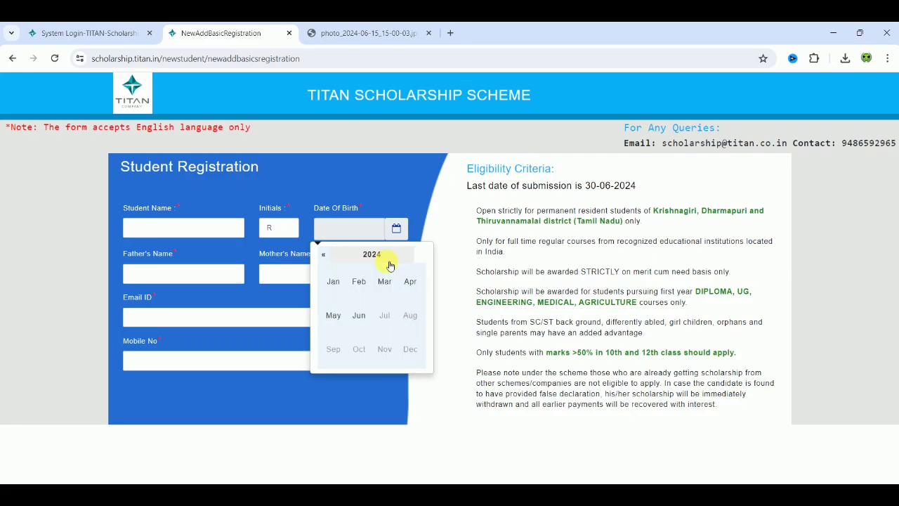
{"action": "left_click", "coordinate": [380, 257]}
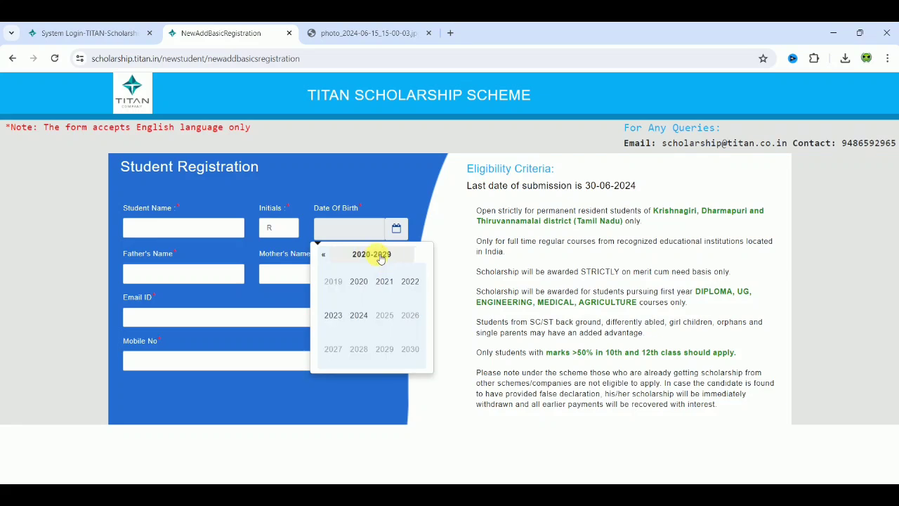
{"action": "left_click", "coordinate": [325, 254]}
{"action": "left_click", "coordinate": [325, 254]}
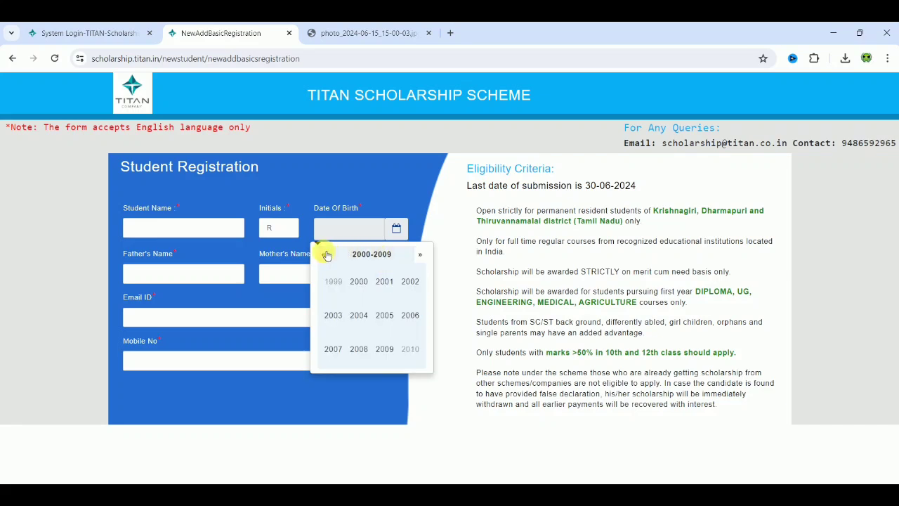
{"action": "left_click", "coordinate": [333, 349]}
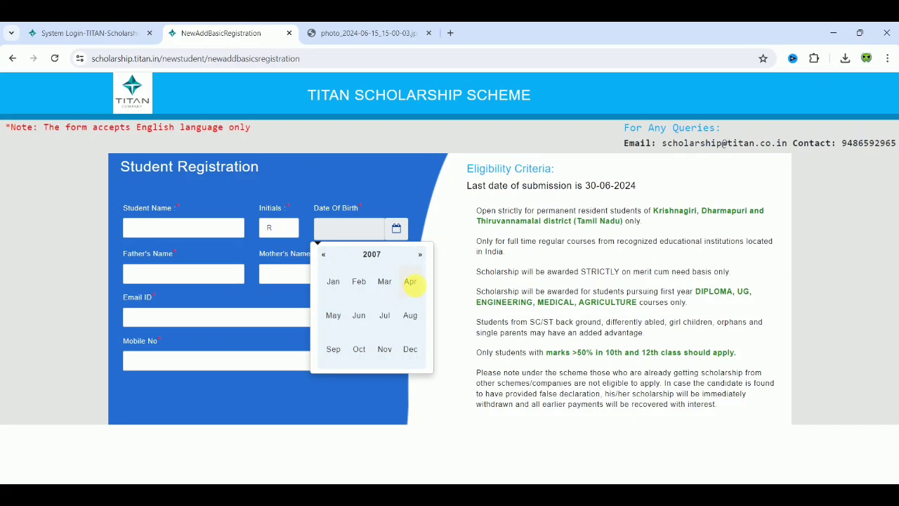
{"action": "left_click", "coordinate": [412, 285]}
{"action": "left_click", "coordinate": [360, 352]}
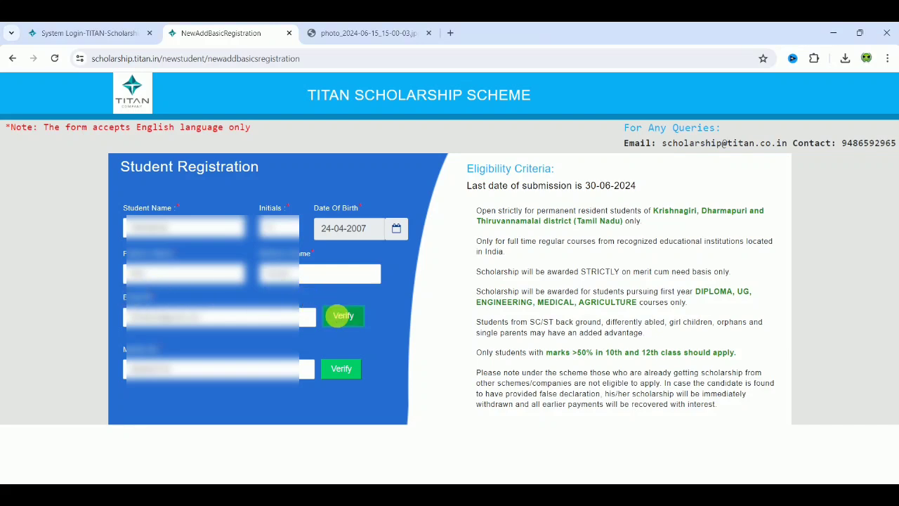
Step: Verify the student's e-mail and mobile number, and continue to the full registration form
{"action": "left_click", "coordinate": [342, 315]}
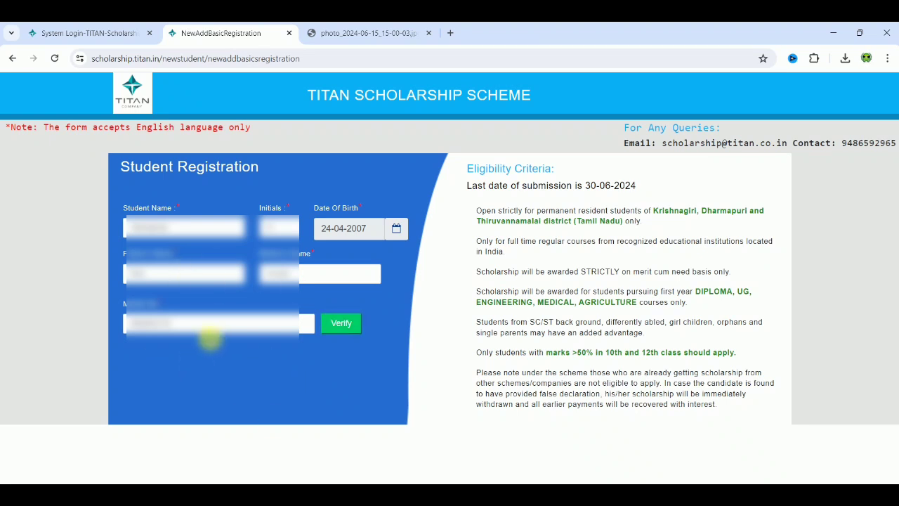
{"action": "left_click", "coordinate": [345, 329]}
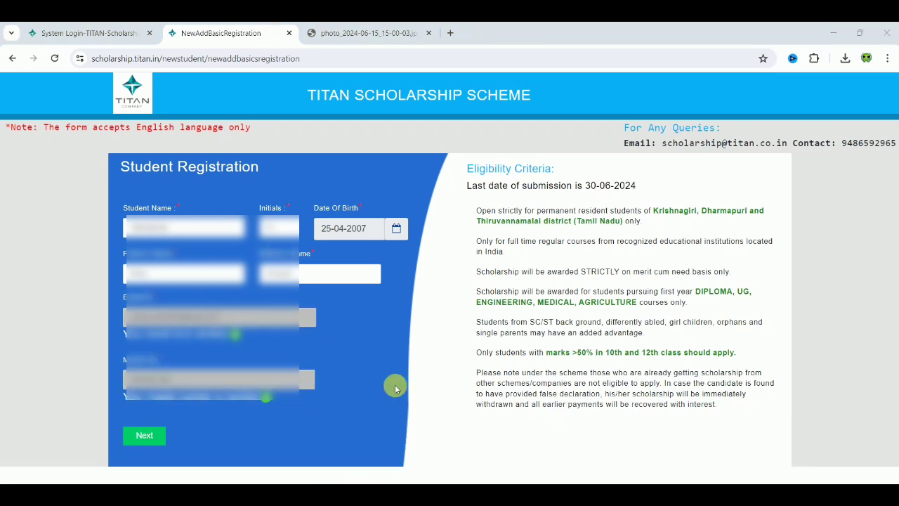
{"action": "left_click", "coordinate": [132, 436]}
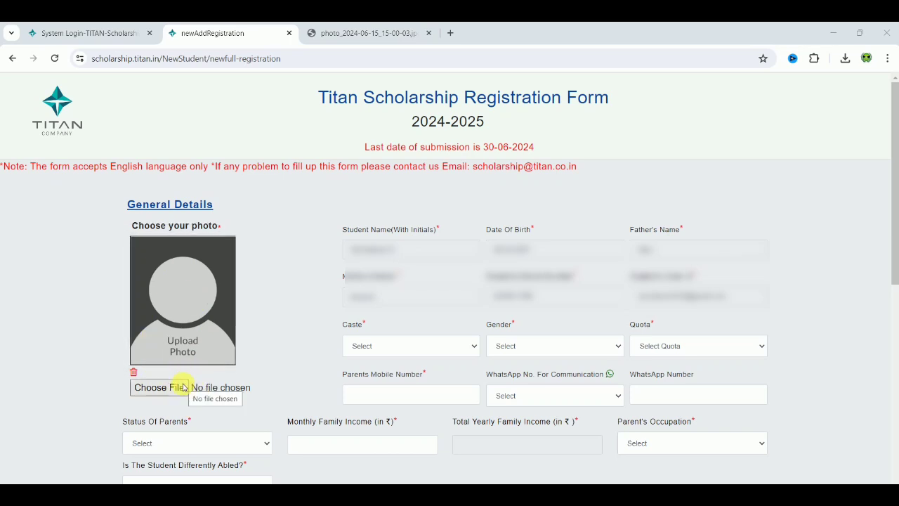
Step: In the general details, set the caste to Others, the gender to Male and the quota to Self Finance
{"action": "left_click", "coordinate": [406, 352]}
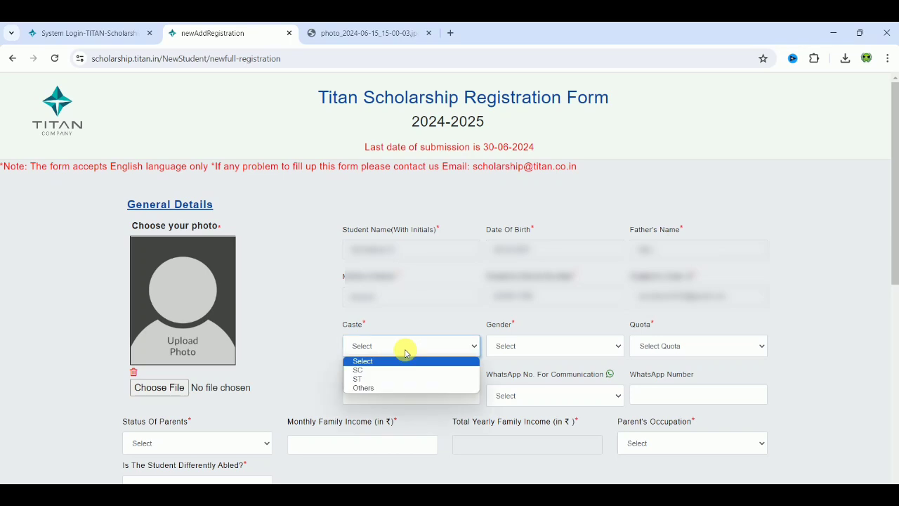
{"action": "left_click", "coordinate": [394, 388]}
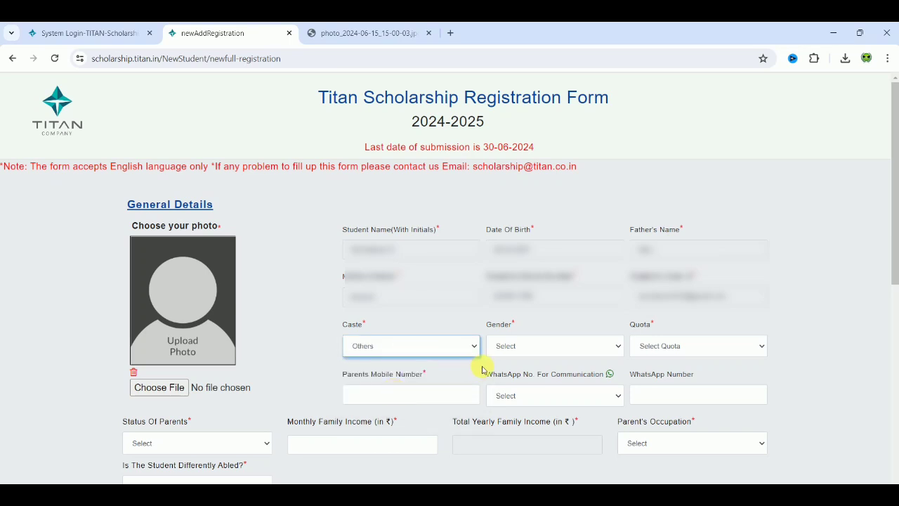
{"action": "left_click", "coordinate": [510, 350]}
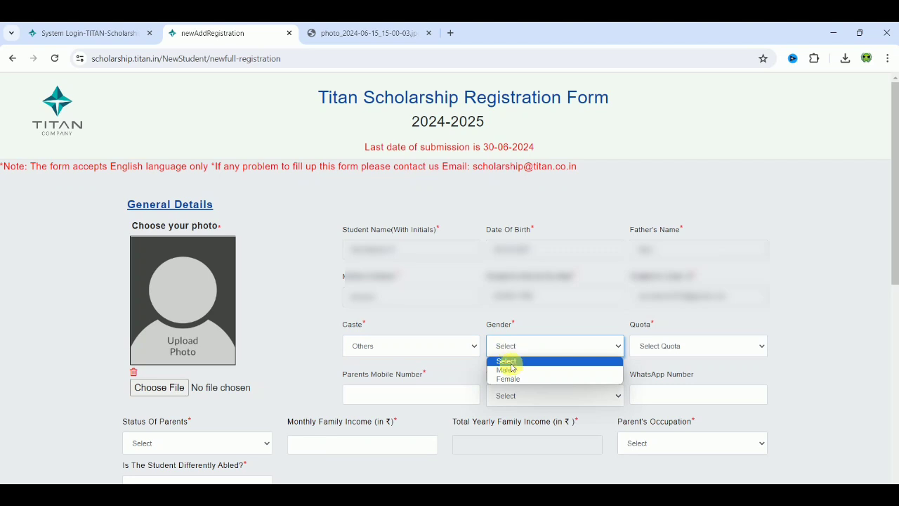
{"action": "left_click", "coordinate": [515, 370]}
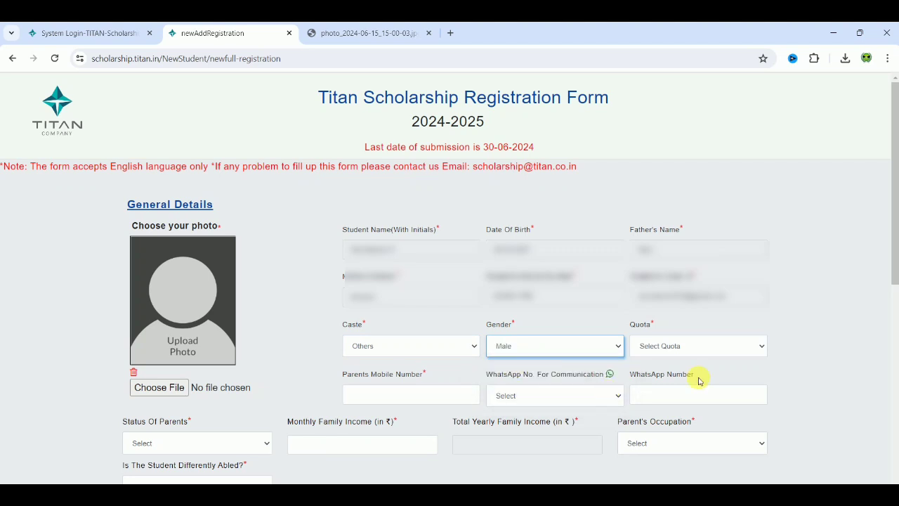
{"action": "left_click", "coordinate": [676, 349]}
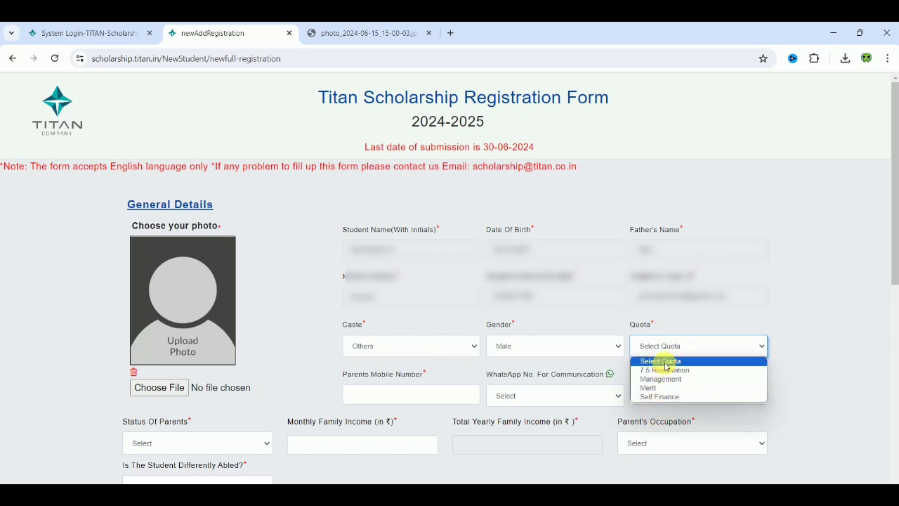
{"action": "left_click", "coordinate": [658, 396]}
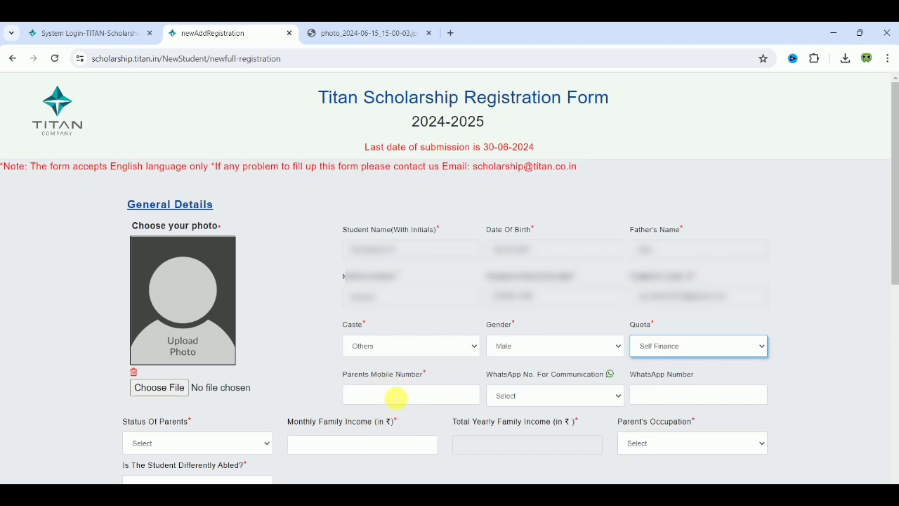
Step: Check the options for the WhatsApp communication number and set the status of parents to Parents Available
{"action": "left_click", "coordinate": [539, 395]}
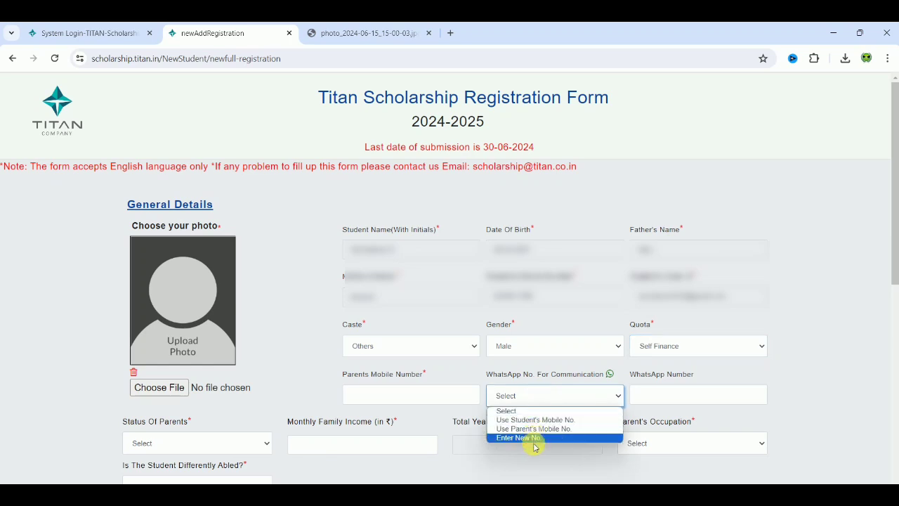
{"action": "left_click", "coordinate": [828, 386]}
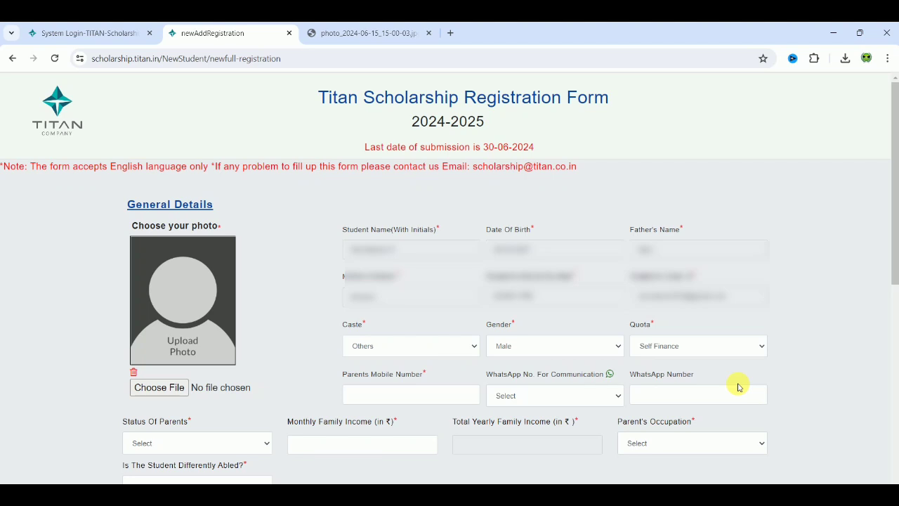
{"action": "left_click", "coordinate": [226, 451]}
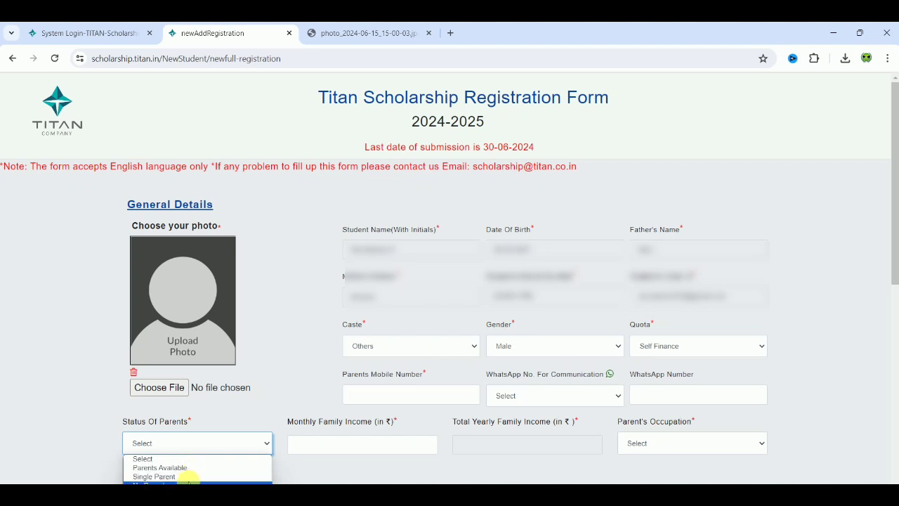
{"action": "left_click", "coordinate": [193, 467]}
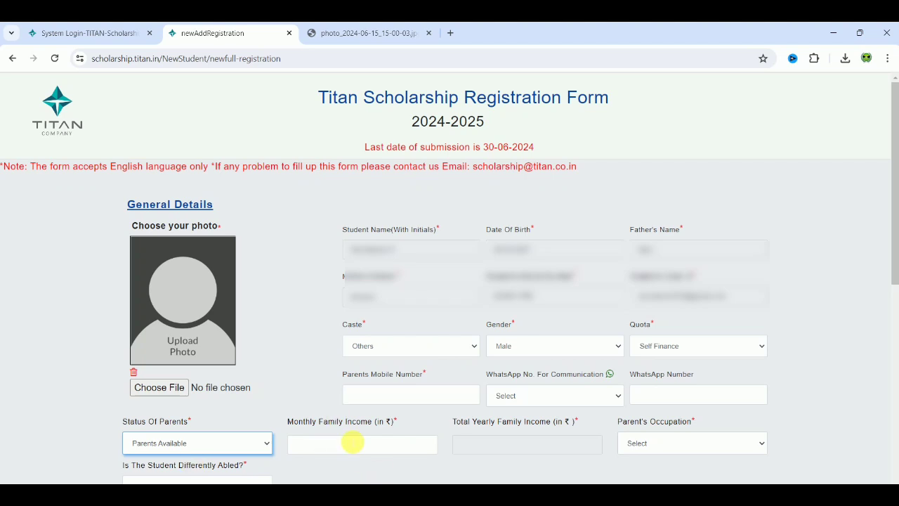
Step: Look at the monthly family income field and the available choices for the parent's occupation
{"action": "left_click", "coordinate": [352, 441]}
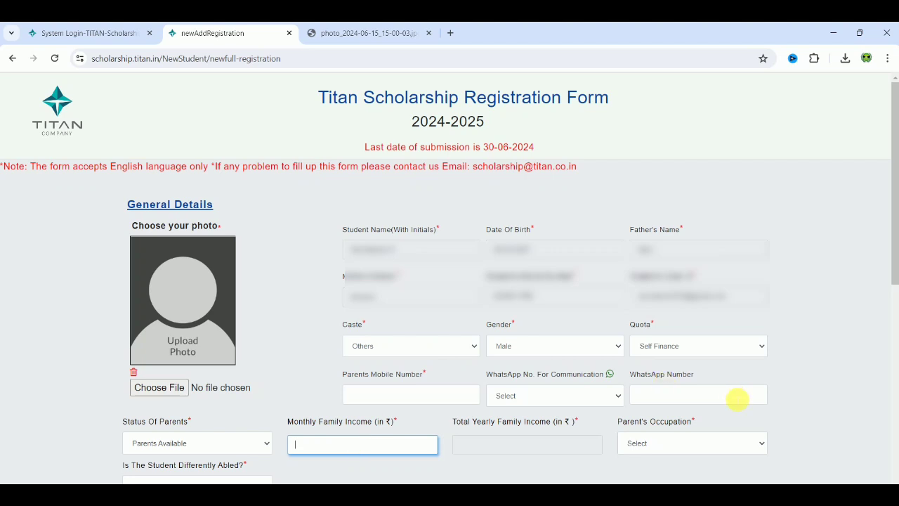
{"action": "left_click", "coordinate": [677, 441]}
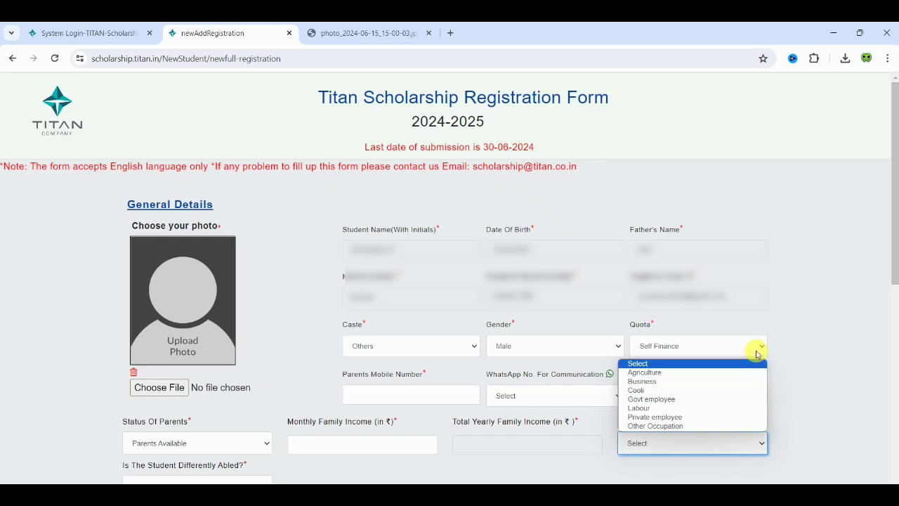
{"action": "left_click", "coordinate": [788, 361]}
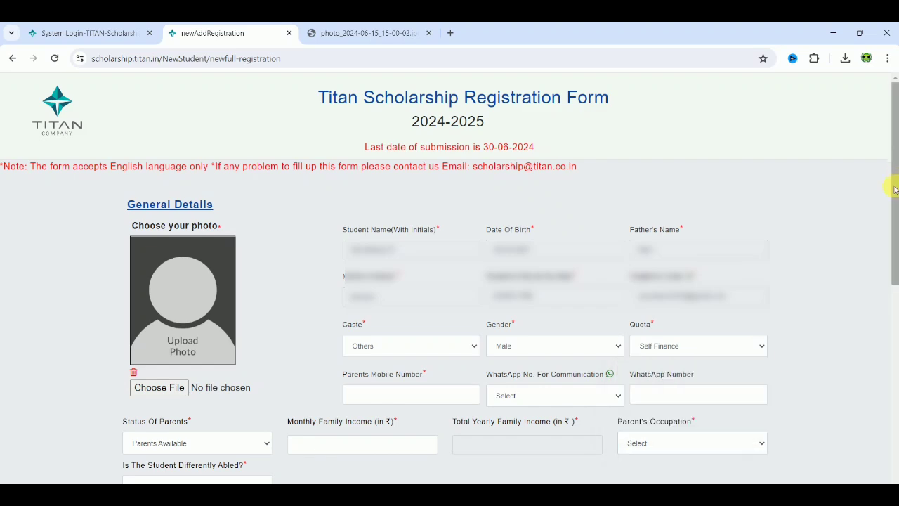
Step: Answer No to whether the student is differently abled
{"action": "left_click_drag", "start_coordinate": [894, 190], "coordinate": [895, 341]}
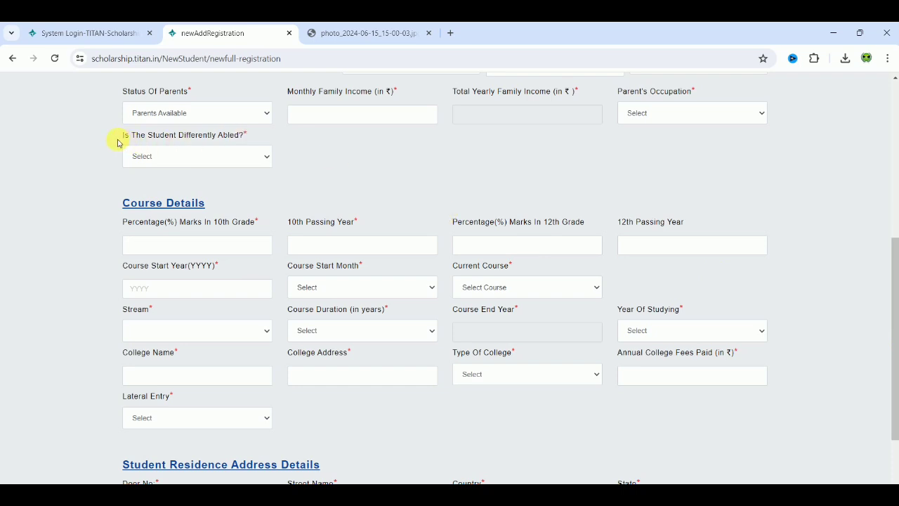
{"action": "left_click", "coordinate": [190, 162]}
{"action": "left_click", "coordinate": [189, 190]}
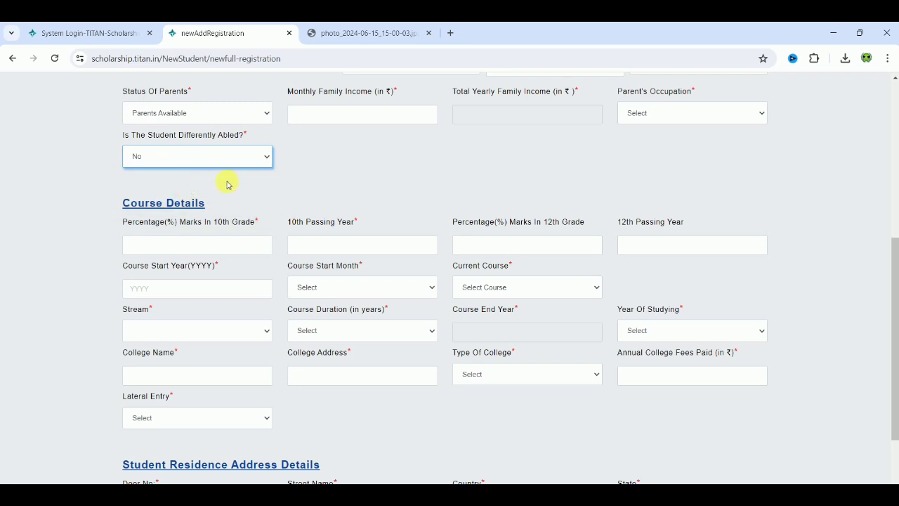
Step: In the course details, enter 85% and passing year 2022 for 10th grade, and 81% and passing year 2024 for 12th grade
{"action": "scroll", "coordinate": [327, 191], "scroll_direction": "down", "scroll_amount": 1}
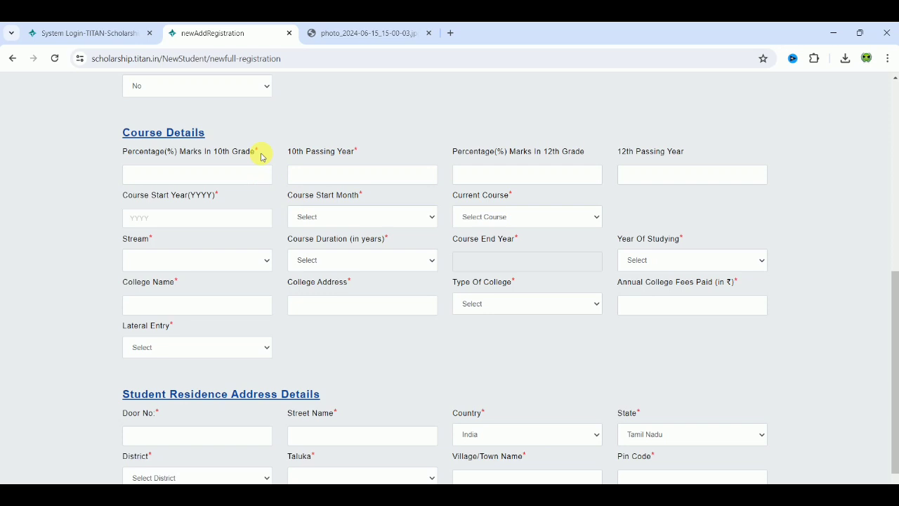
{"action": "left_click", "coordinate": [210, 172]}
{"action": "type", "text": "85"}
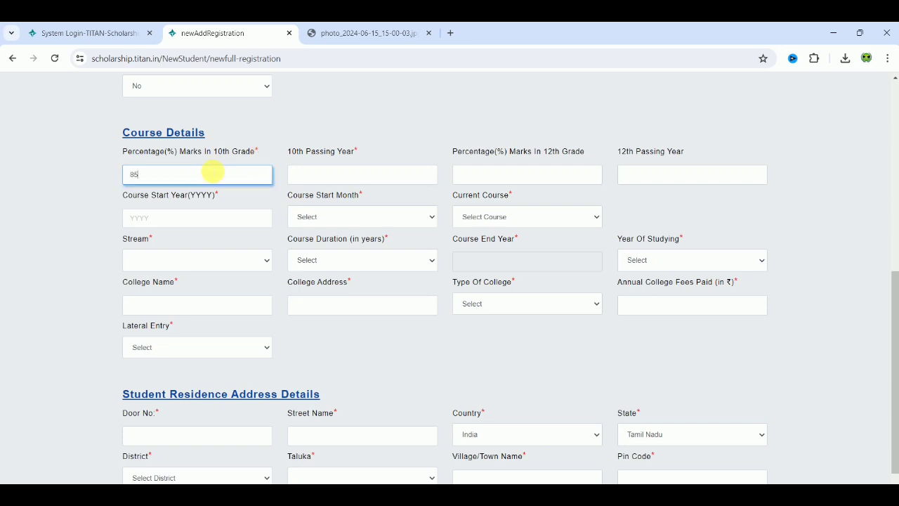
{"action": "left_click", "coordinate": [345, 177]}
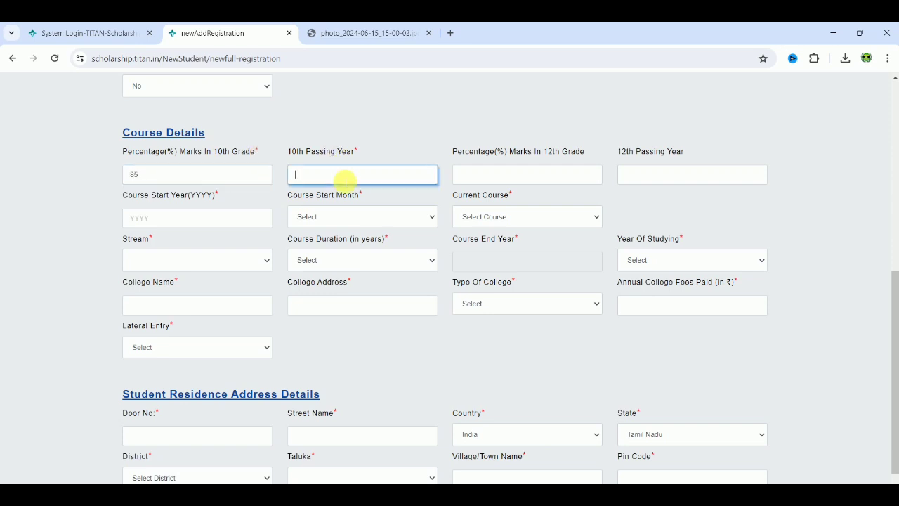
{"action": "type", "text": "2022"}
{"action": "left_click", "coordinate": [519, 174]}
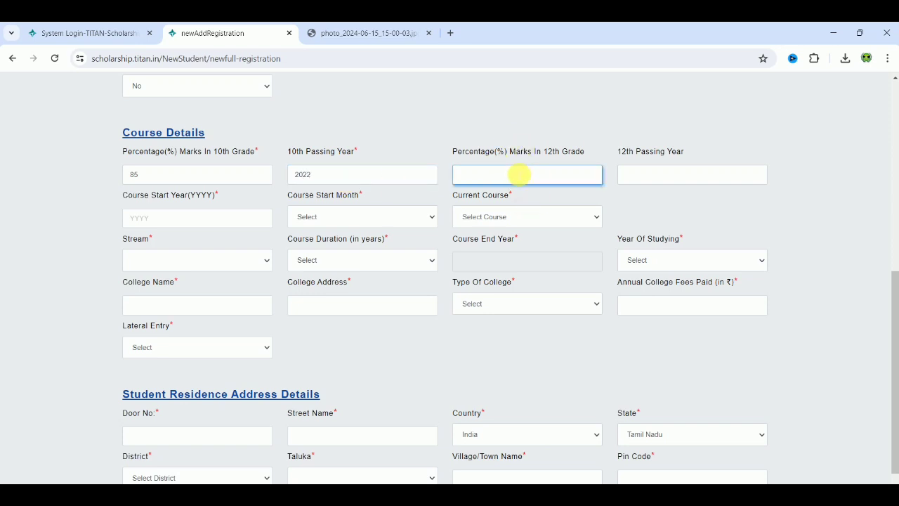
{"action": "type", "text": "81"}
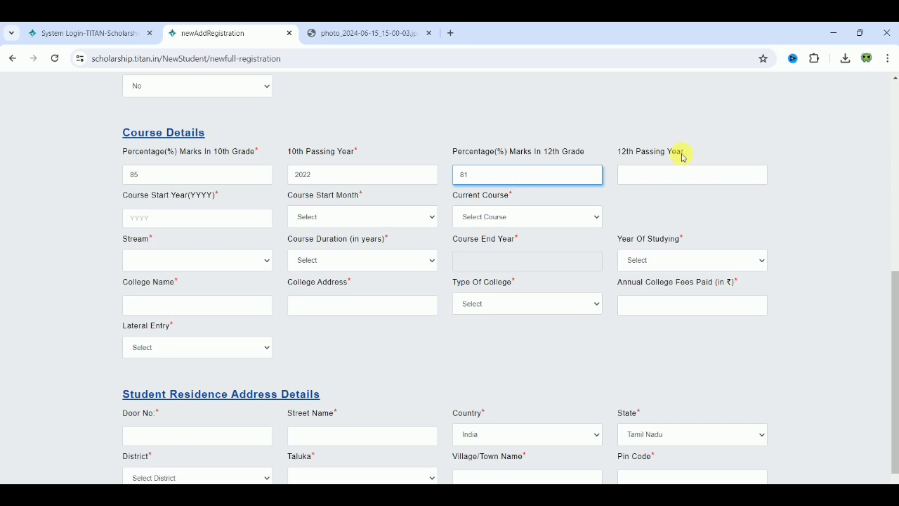
{"action": "left_click", "coordinate": [692, 174]}
{"action": "type", "text": "2024"}
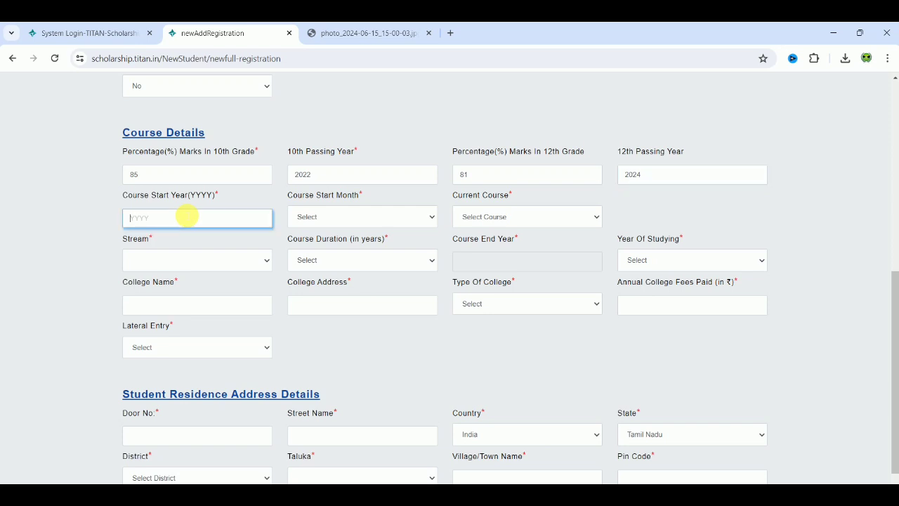
Step: Set the course start year to 2024 and the course start month to May
{"action": "left_click", "coordinate": [187, 216]}
{"action": "type", "text": "2024"}
{"action": "left_click", "coordinate": [351, 217]}
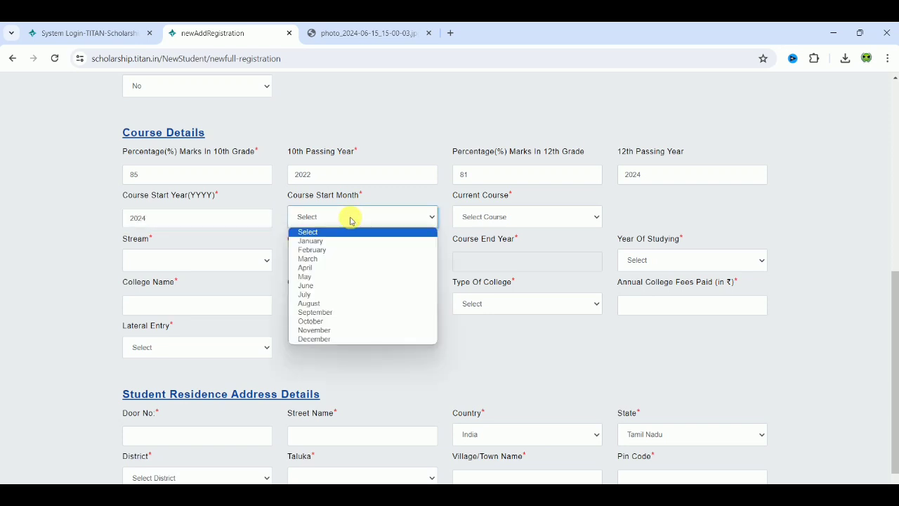
{"action": "left_click", "coordinate": [327, 278]}
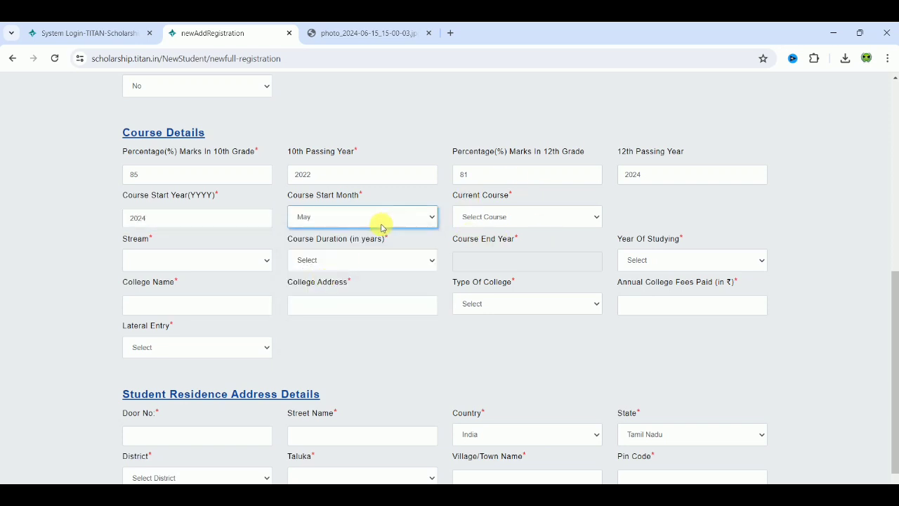
Step: In the course details, set the current course to UG(3years) and the stream to B.Sc Botony
{"action": "left_click", "coordinate": [511, 217]}
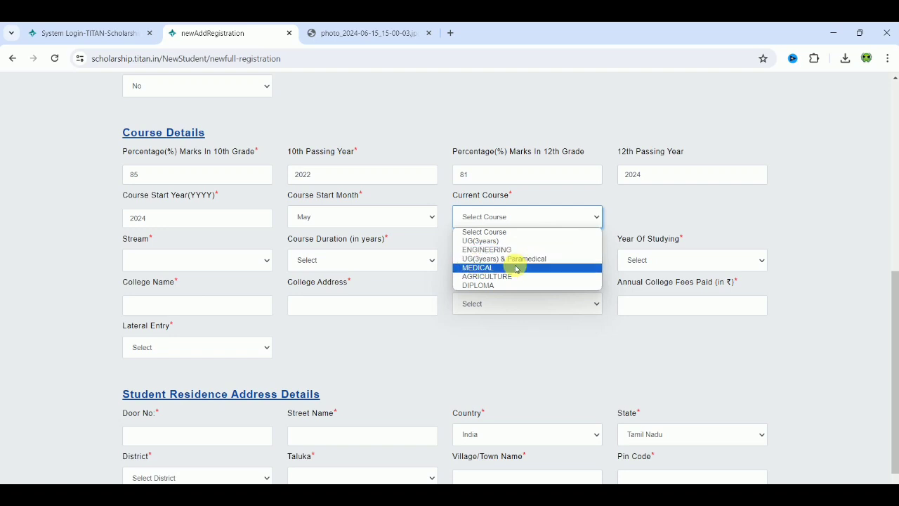
{"action": "left_click", "coordinate": [491, 242]}
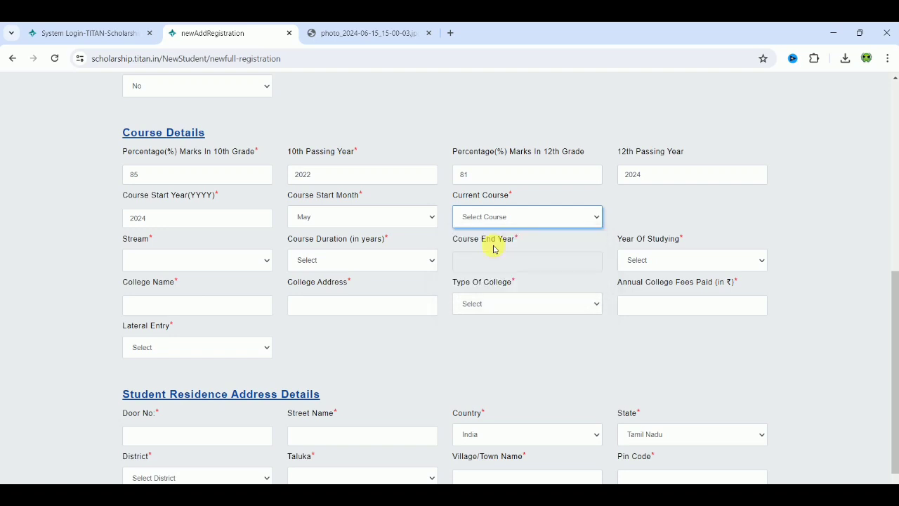
{"action": "left_click", "coordinate": [682, 260]}
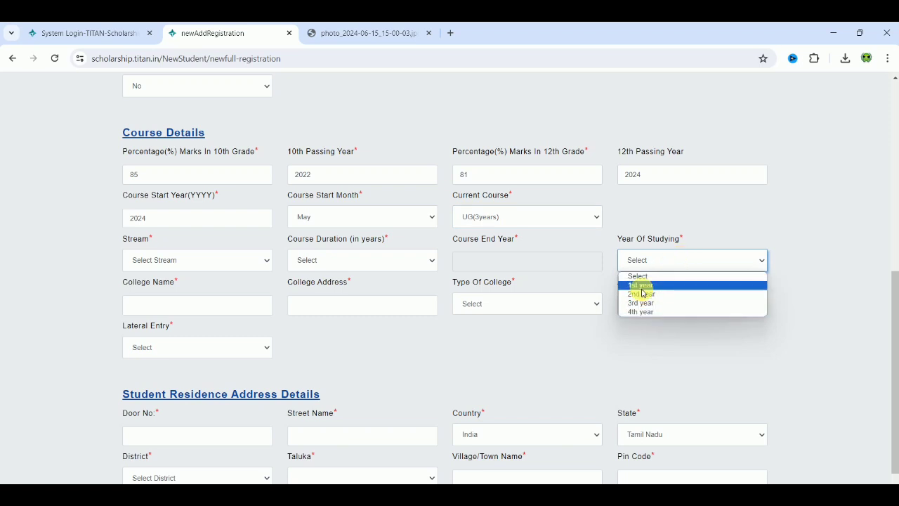
{"action": "left_click", "coordinate": [187, 260]}
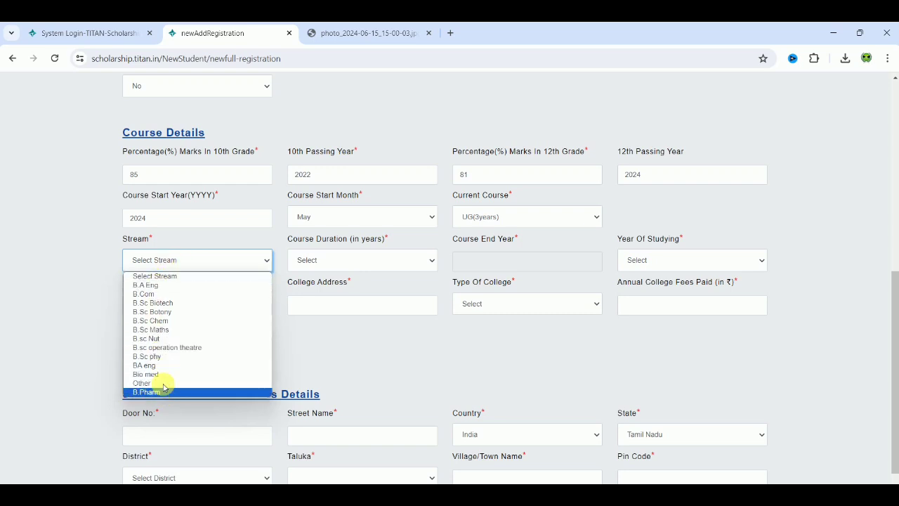
{"action": "left_click", "coordinate": [163, 313]}
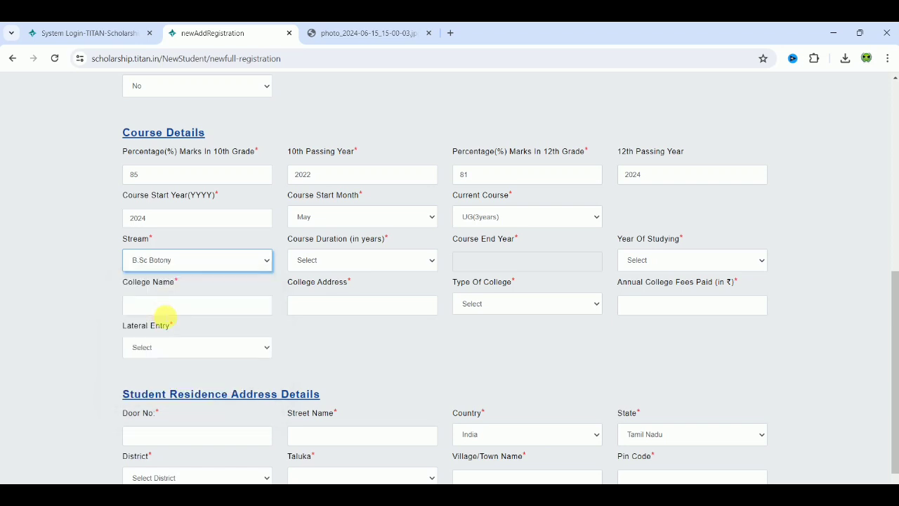
Step: Set the course duration to 3 years and the year of studying to 1st year
{"action": "left_click", "coordinate": [303, 259]}
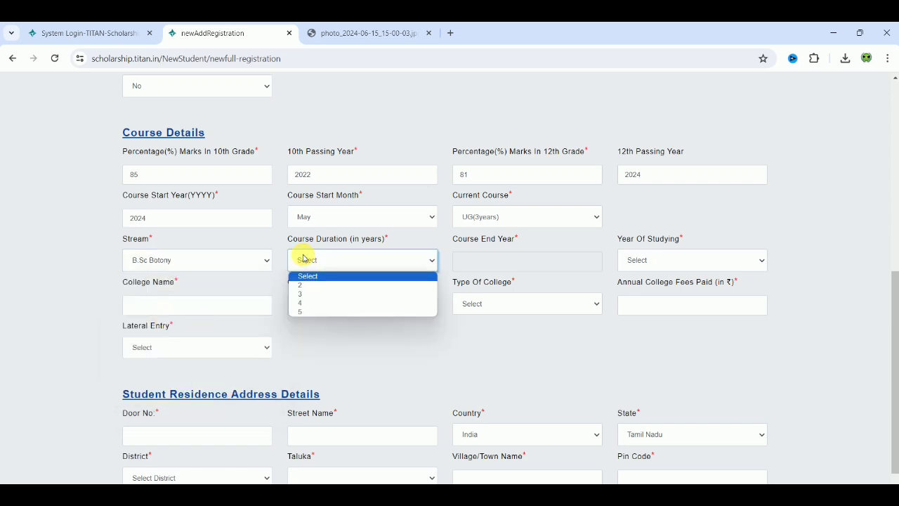
{"action": "left_click", "coordinate": [303, 294]}
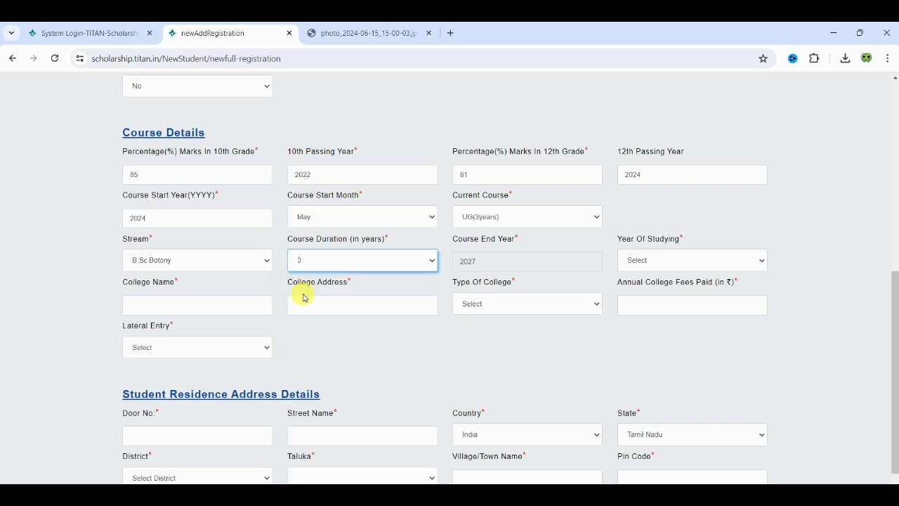
{"action": "left_click", "coordinate": [657, 260]}
{"action": "left_click", "coordinate": [646, 285]}
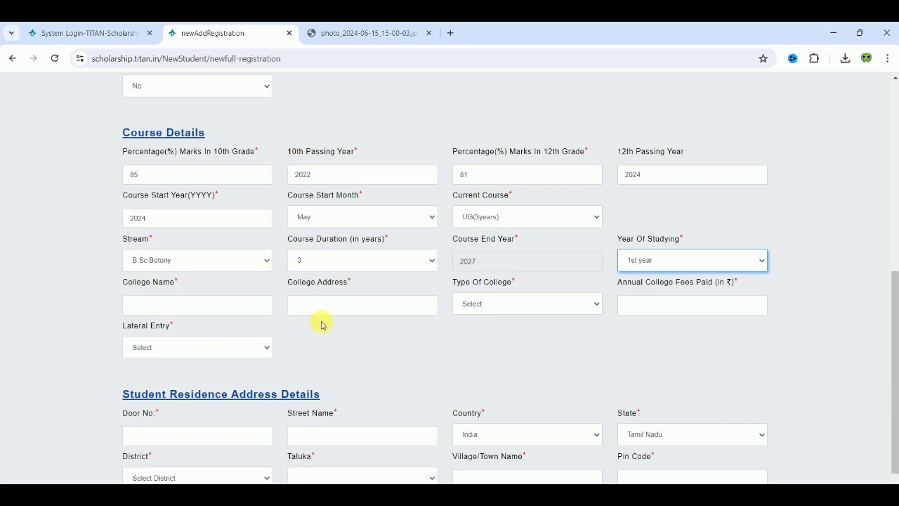
Step: Set the type of college to Government College and answer No for lateral entry
{"action": "left_click", "coordinate": [490, 303]}
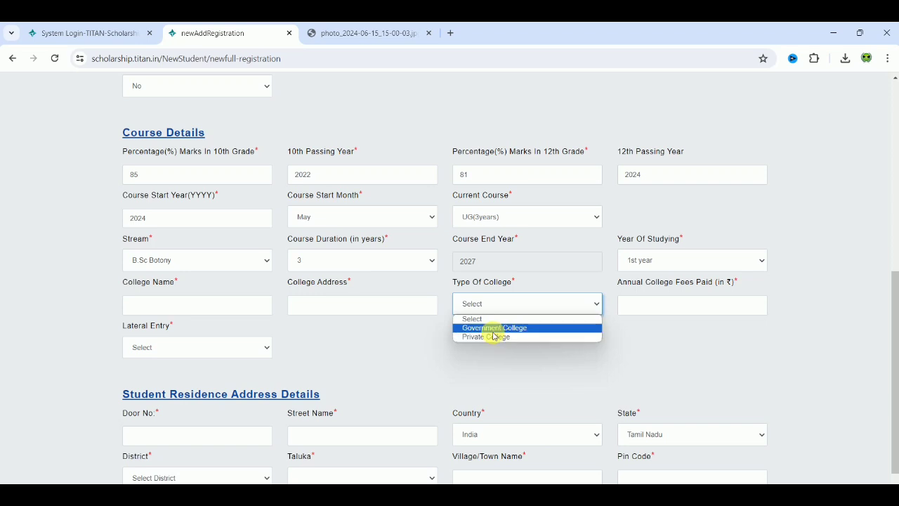
{"action": "left_click", "coordinate": [493, 329]}
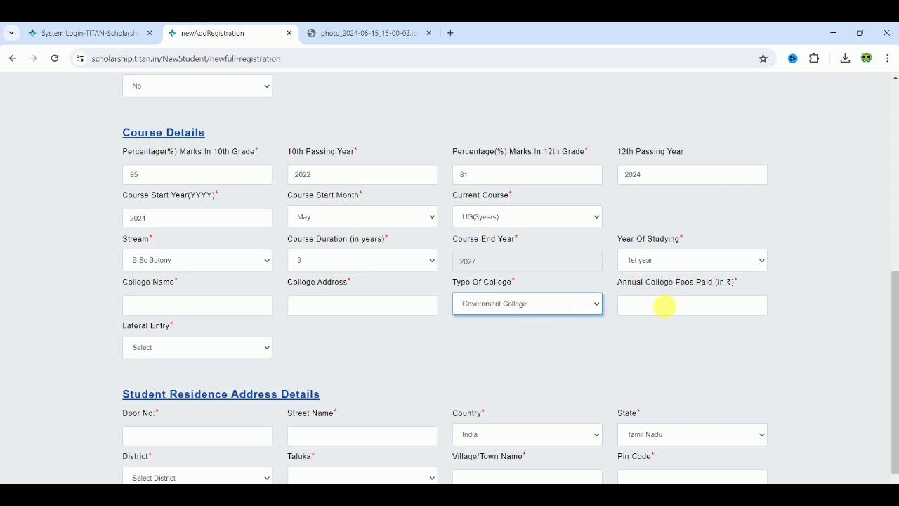
{"action": "left_click", "coordinate": [663, 307]}
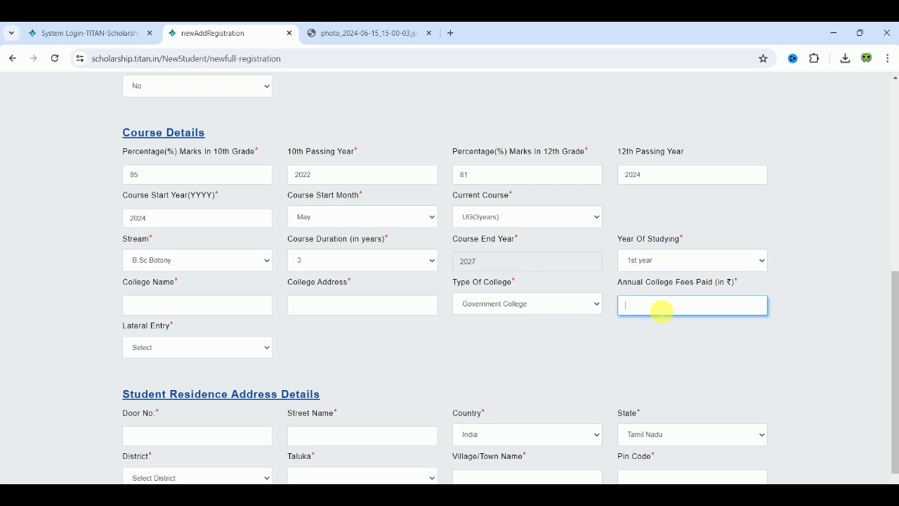
{"action": "left_click", "coordinate": [235, 348]}
{"action": "left_click", "coordinate": [215, 381]}
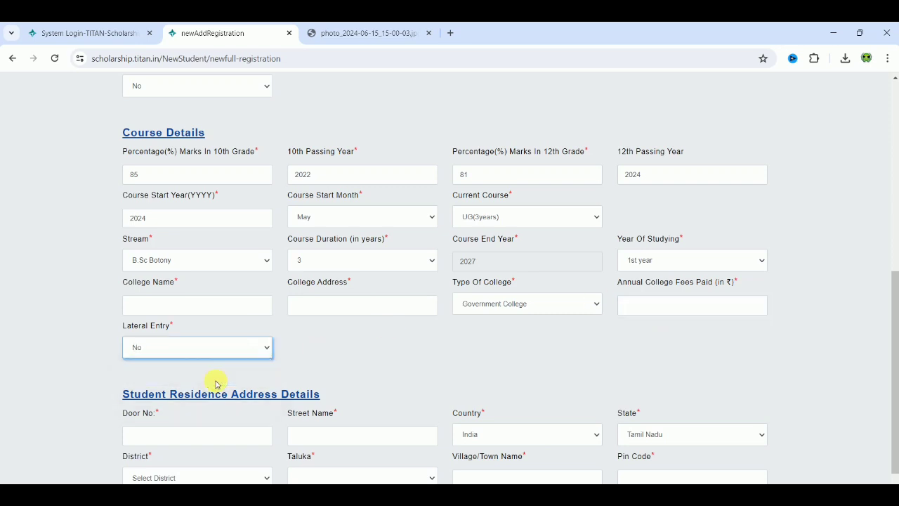
Step: Accept the declaration below the residence address details that all information provided is correct and true
{"action": "scroll", "coordinate": [378, 356], "scroll_direction": "down", "scroll_amount": 1}
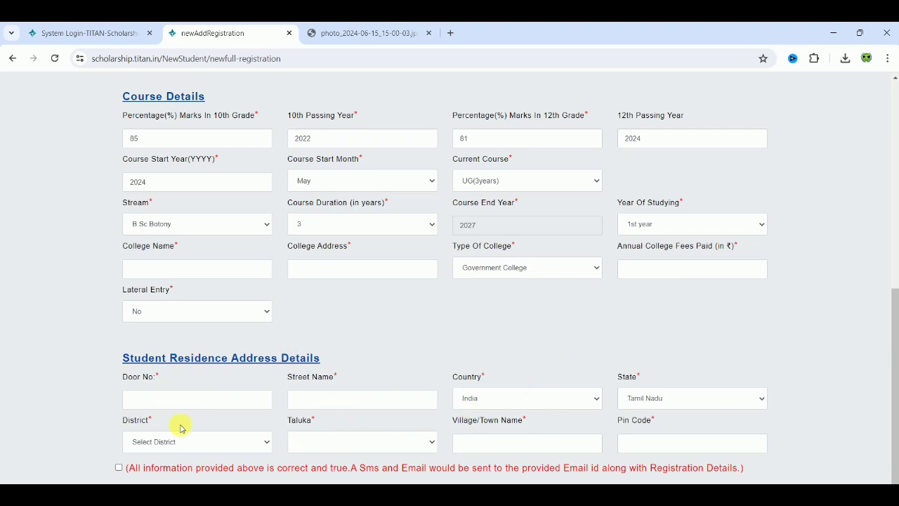
{"action": "left_click", "coordinate": [118, 468]}
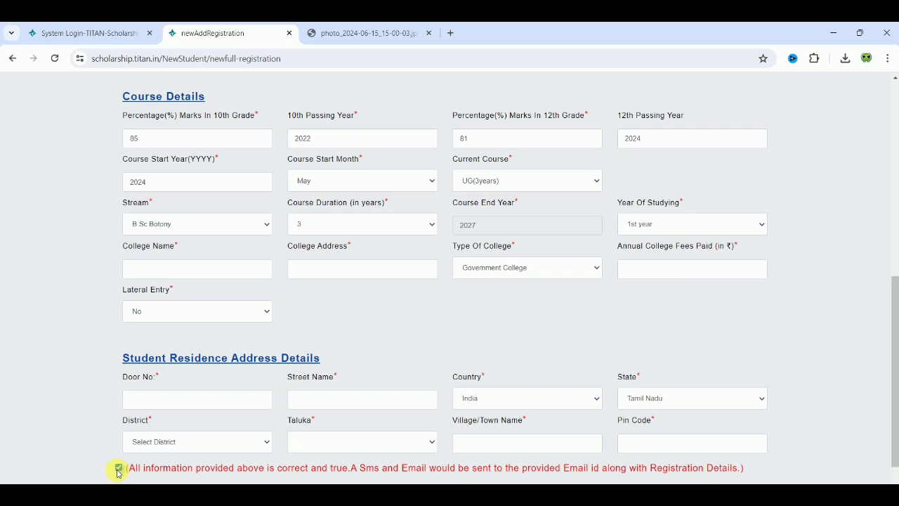
{"action": "left_click_drag", "start_coordinate": [893, 391], "coordinate": [896, 440]}
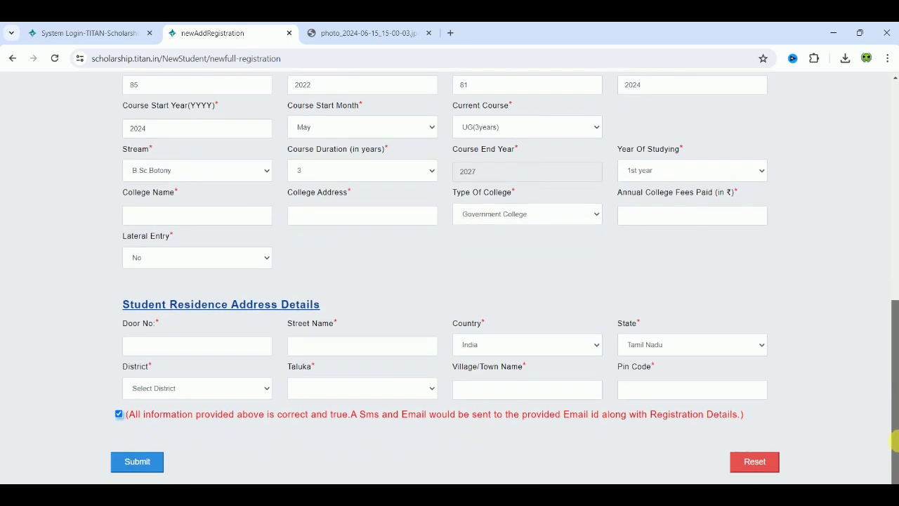